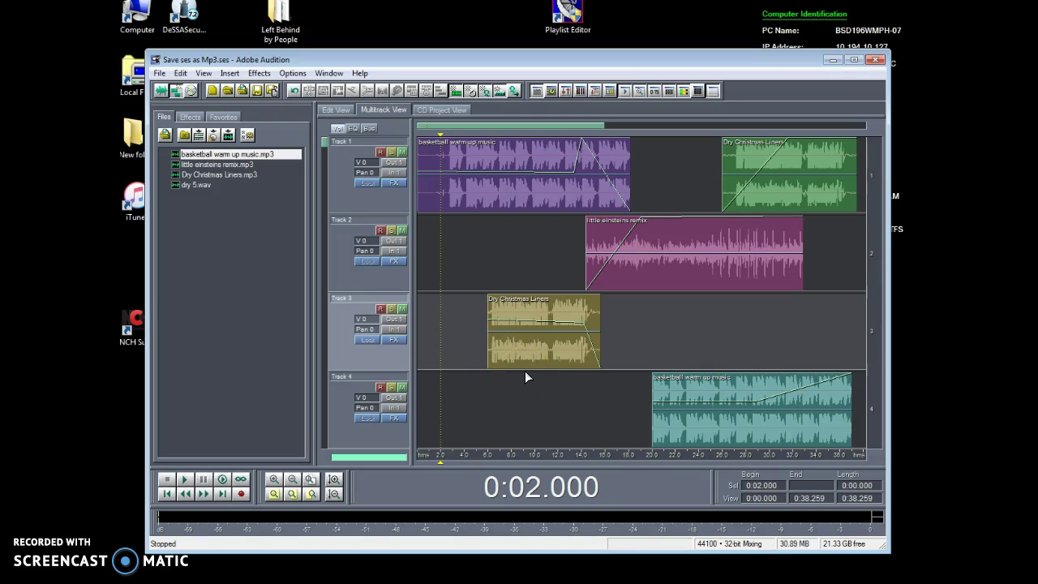
# - Change the Track 1 basketball warm up music clip colour from purple to salmon-orange
pyautogui.rightClick(572, 199)
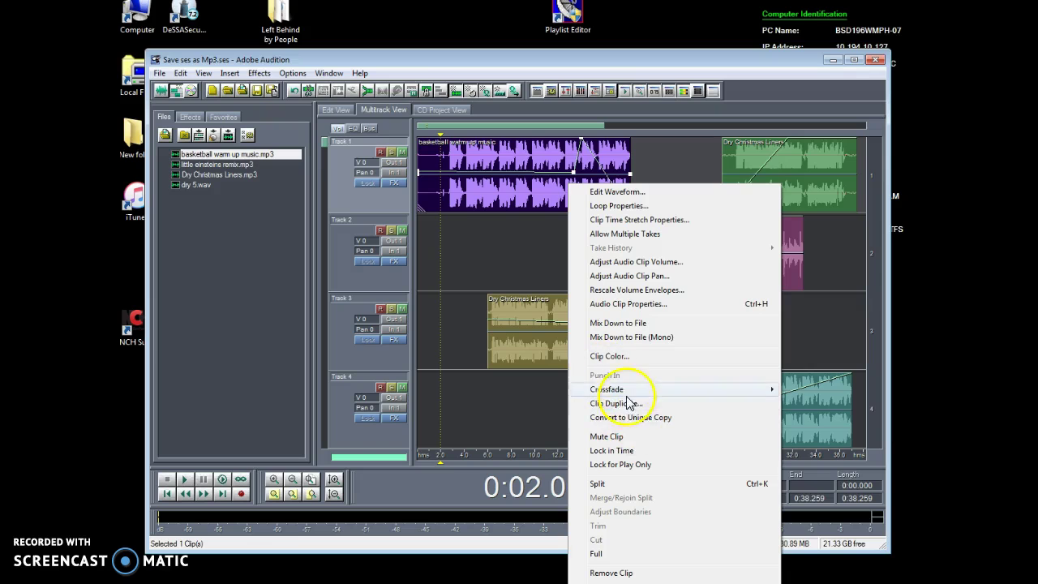
pyautogui.click(623, 355)
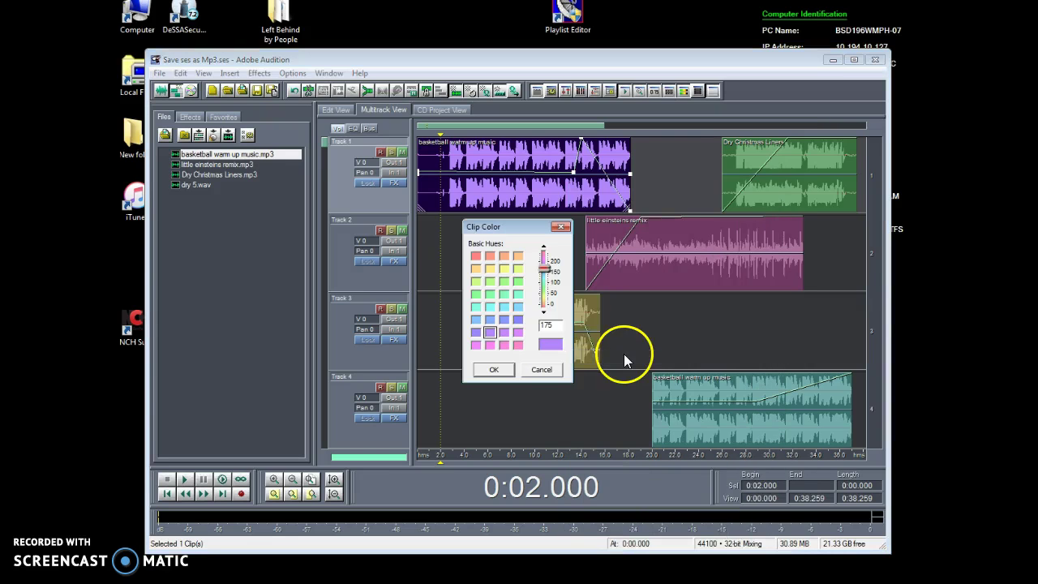
pyautogui.click(476, 268)
pyautogui.click(503, 257)
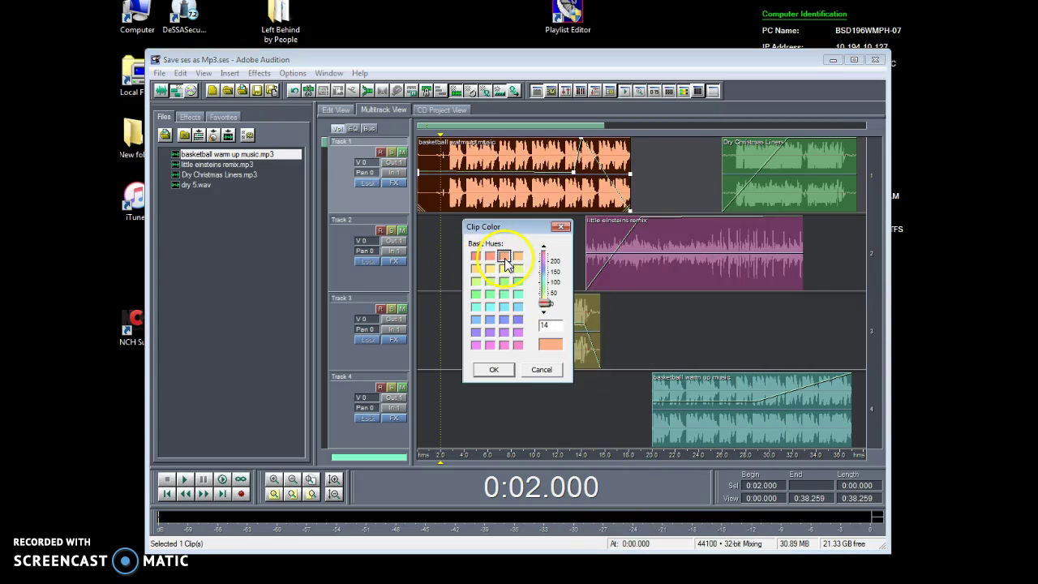
pyautogui.click(491, 370)
# - Select the basketball and little einsteins remix clips, then deselect with playback at 0:17.336
pyautogui.click(475, 174)
pyautogui.click(623, 278)
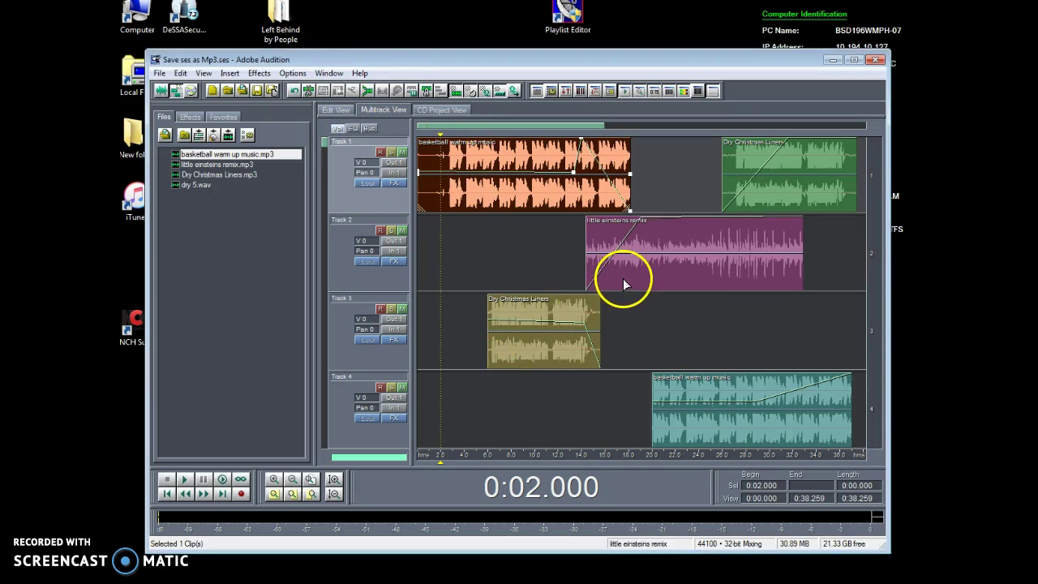
pyautogui.click(621, 324)
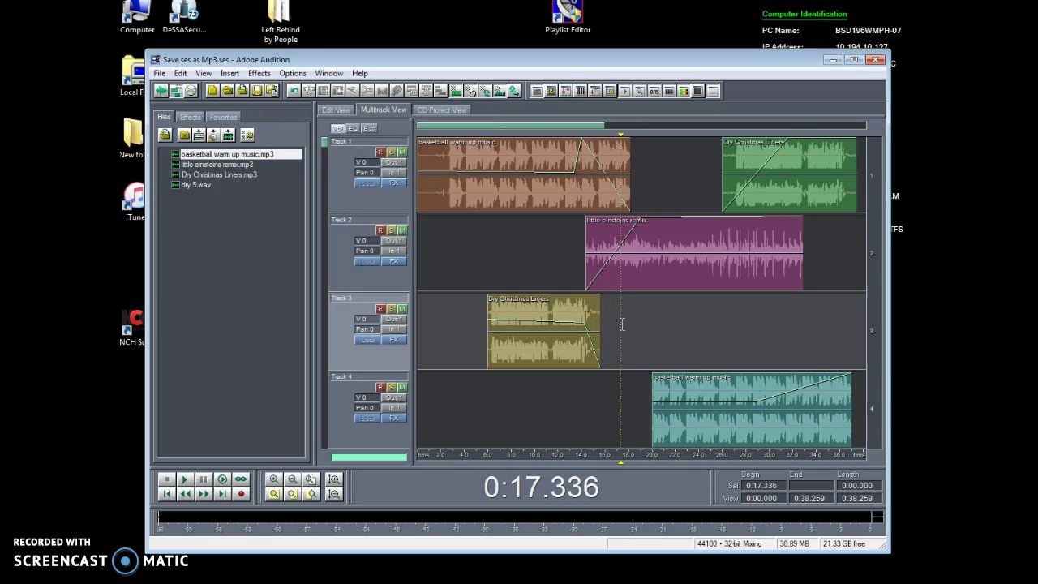
# - Select all five clips and mix them down into a new stereo Mixdown waveform
pyautogui.hotkey('ctrl', 'a')
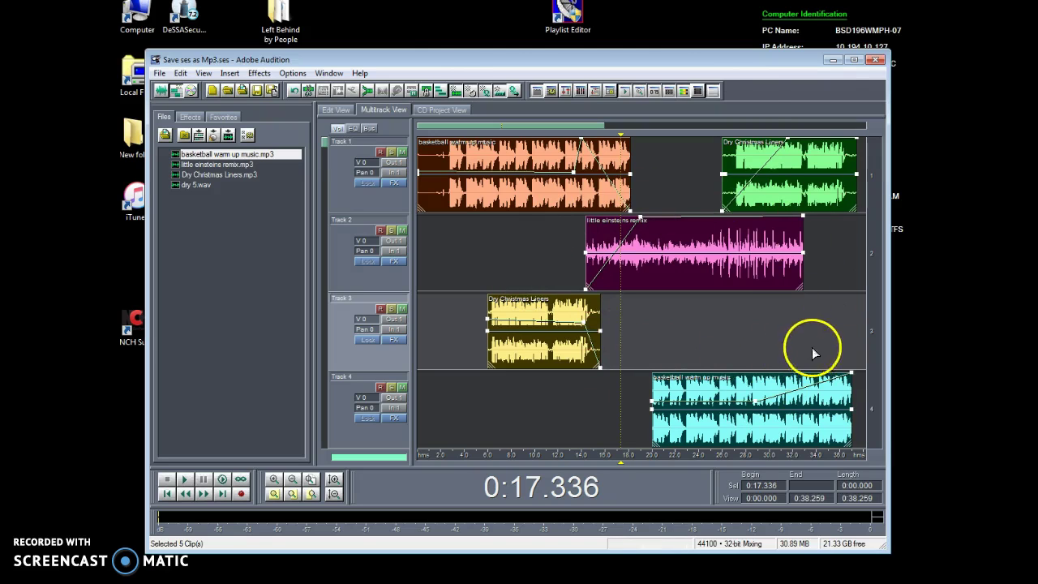
pyautogui.click(368, 90)
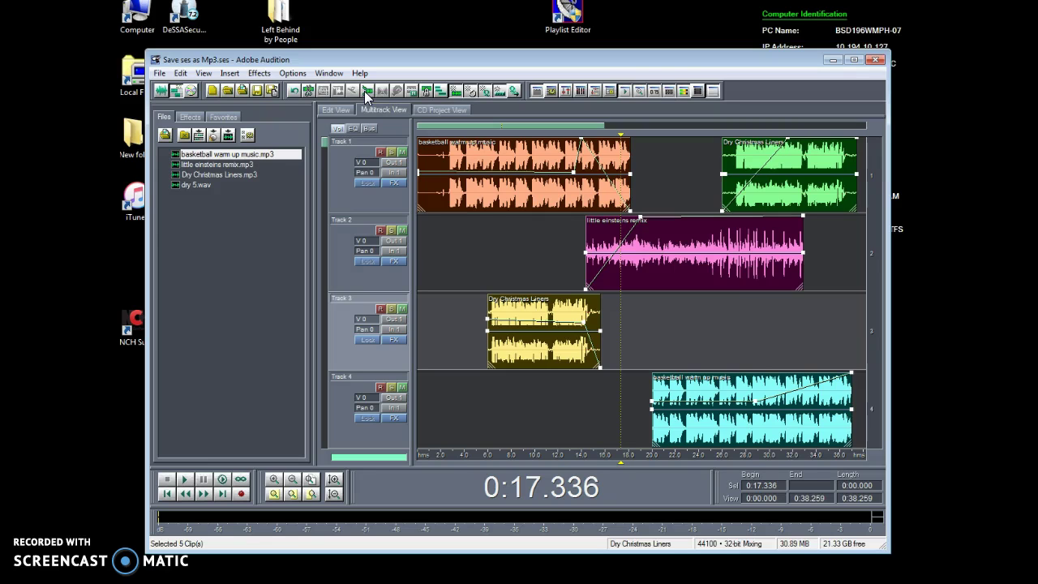
pyautogui.click(367, 90)
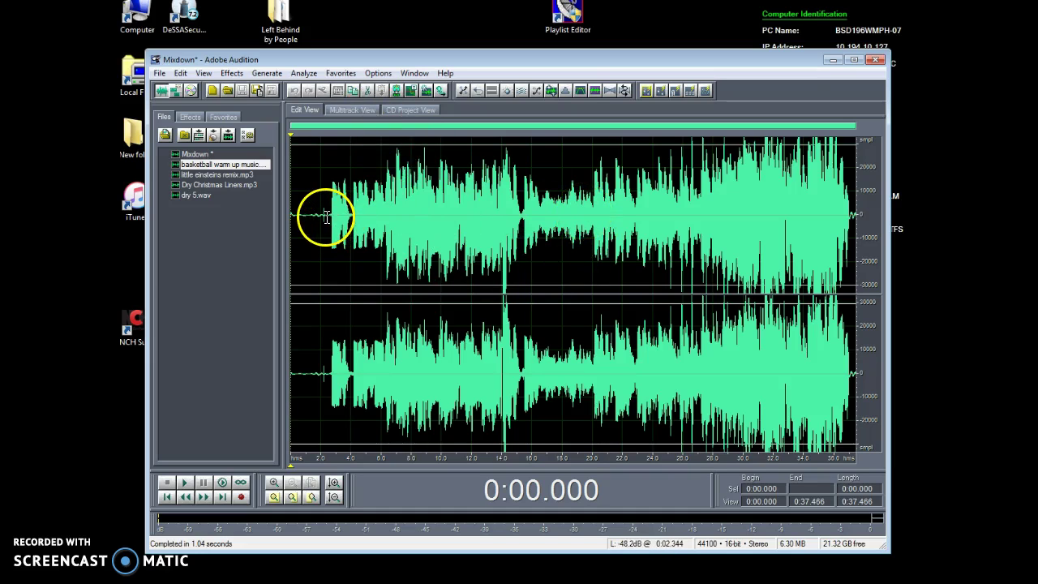
# - Cut the Mixdown's roughly 2.3-second silent opening, shortening it to 0:35.143
pyautogui.moveTo(324, 215); pyautogui.dragTo(236, 218)
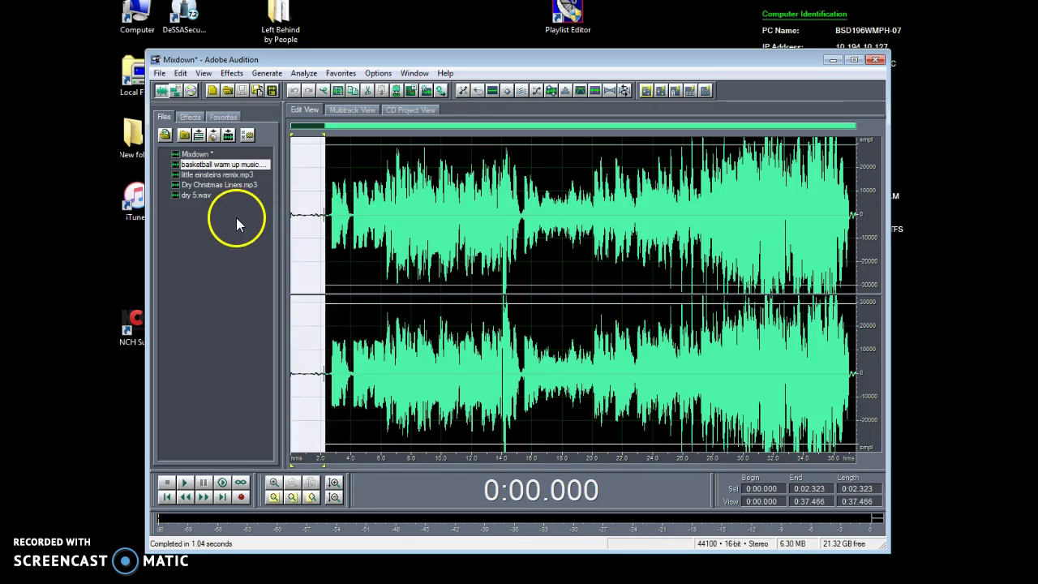
pyautogui.press('Delete')
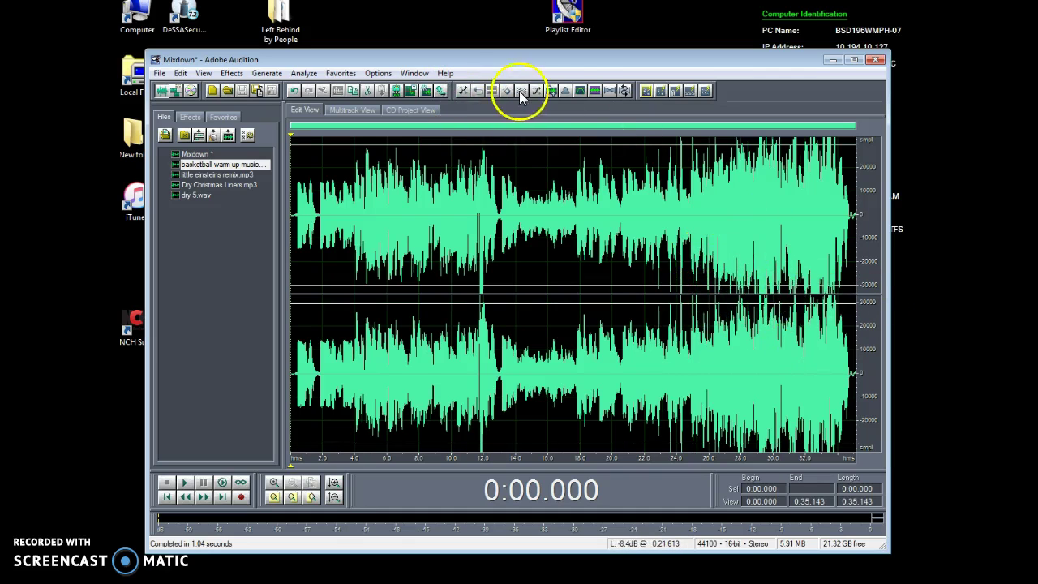
pyautogui.click(582, 95)
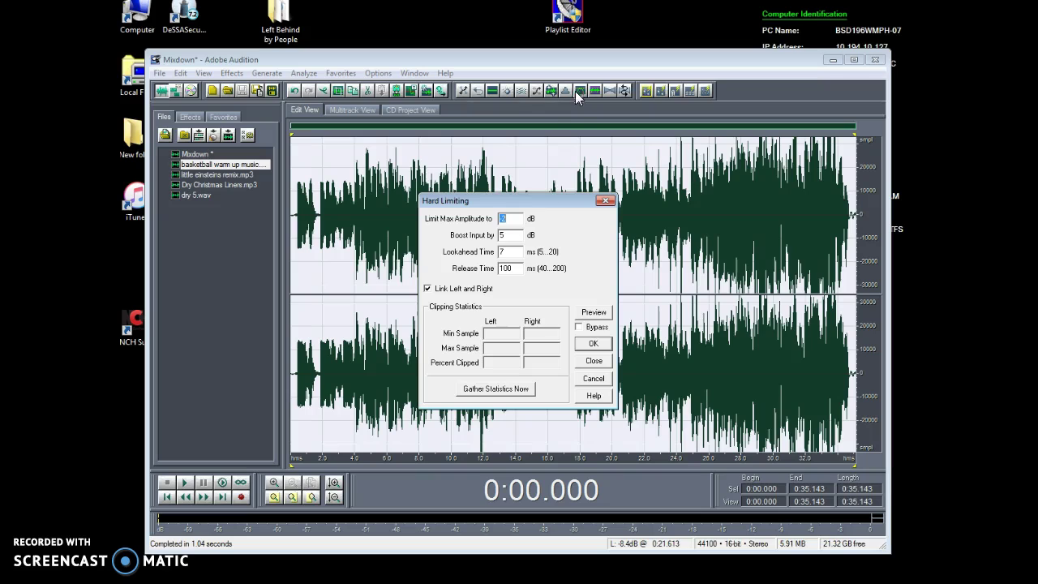
# - Apply Hard Limiting to the Mixdown with -2 dB max amplitude and 3 dB input boost
pyautogui.click(517, 217)
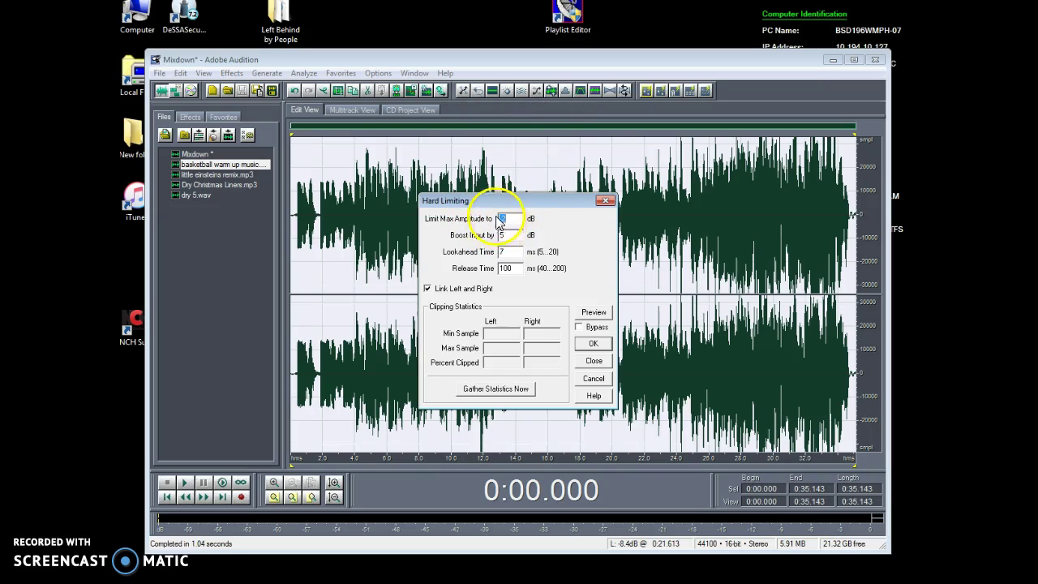
pyautogui.doubleClick(506, 235)
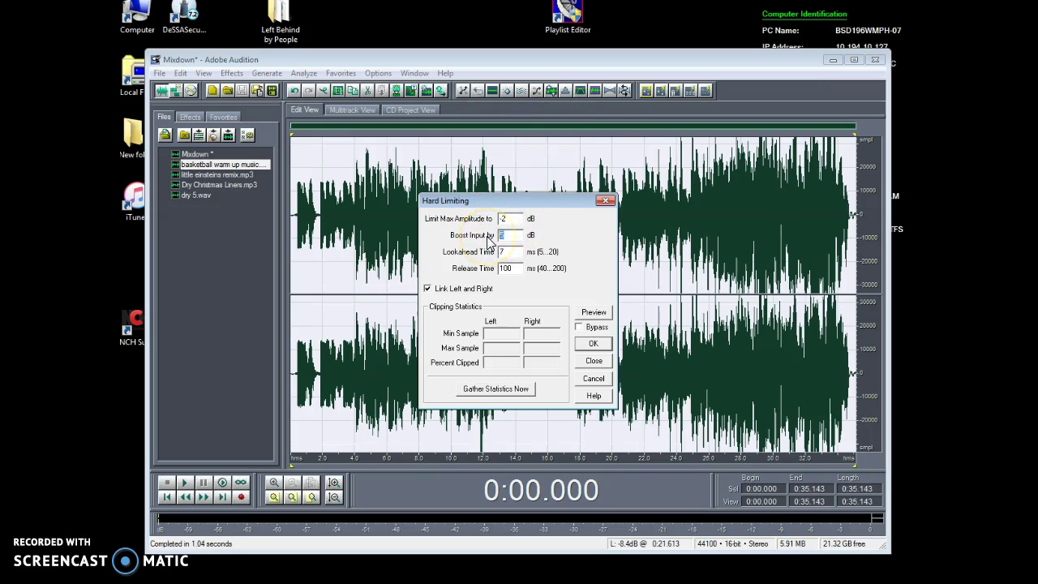
pyautogui.write('3')
pyautogui.click(590, 344)
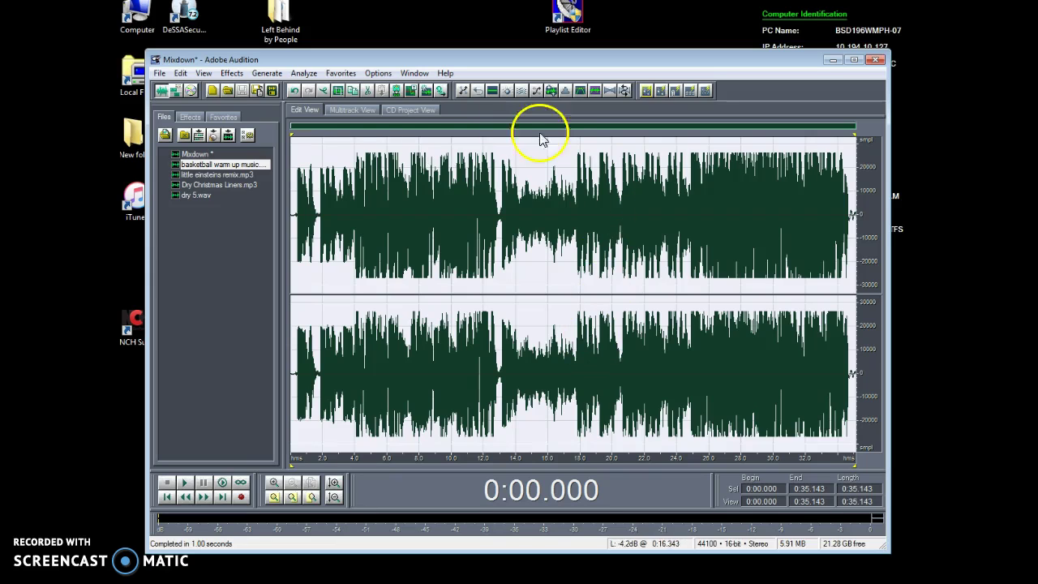
pyautogui.click(294, 178)
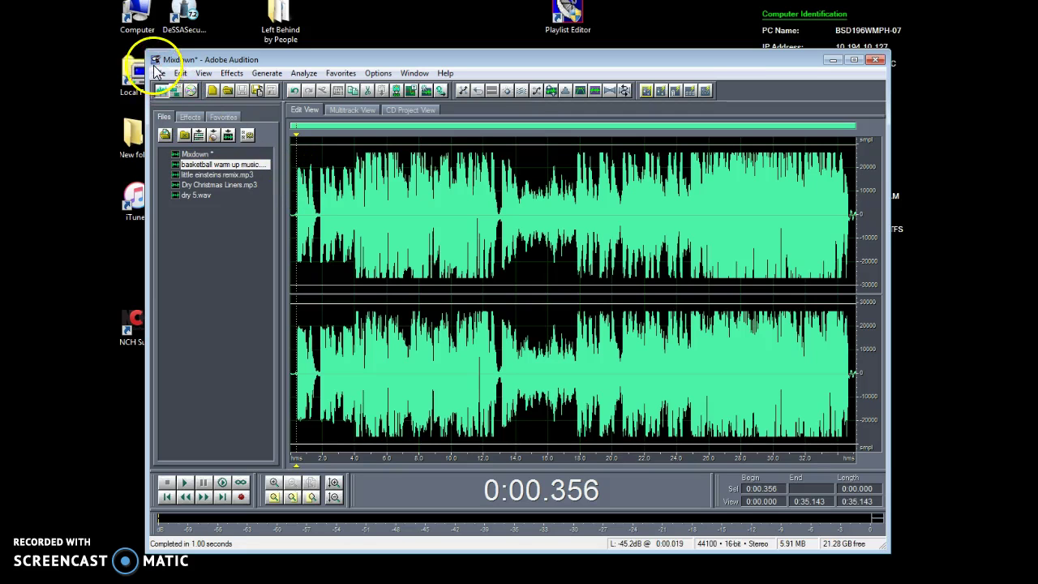
# - Start File > Save As for the trimmed, limited Mixdown
pyautogui.click(160, 73)
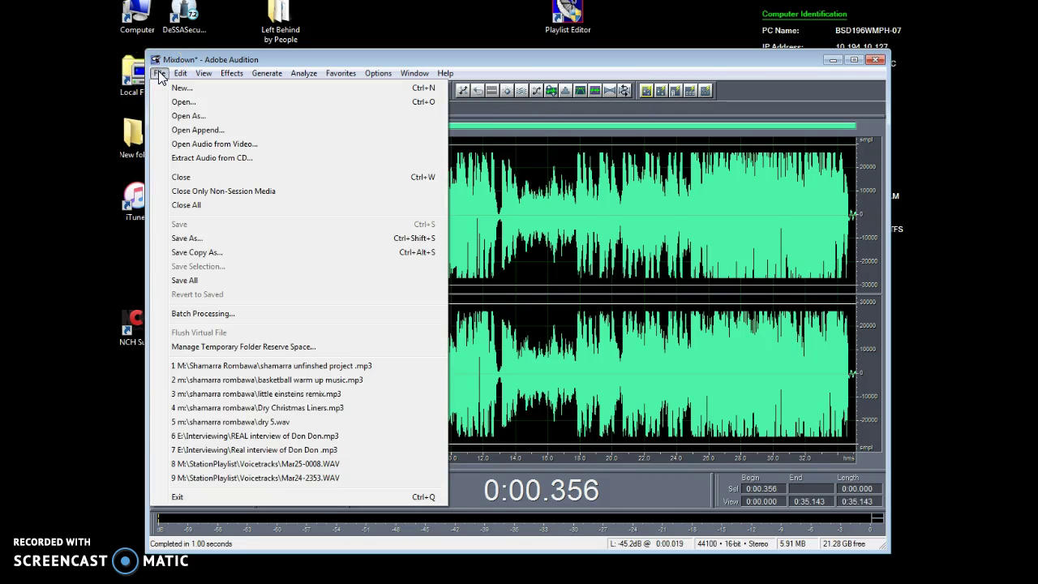
pyautogui.click(260, 239)
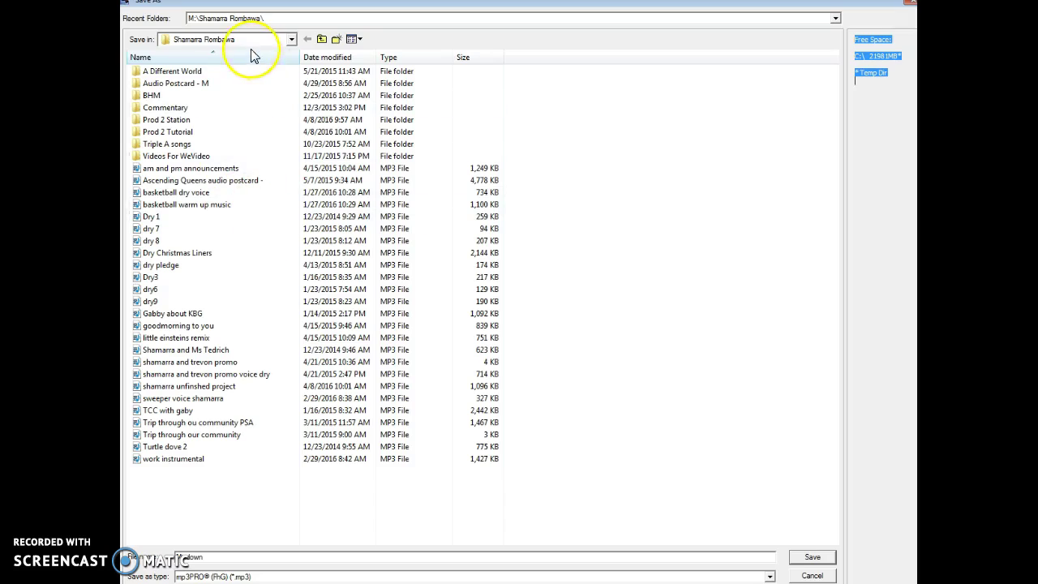
pyautogui.click(291, 39)
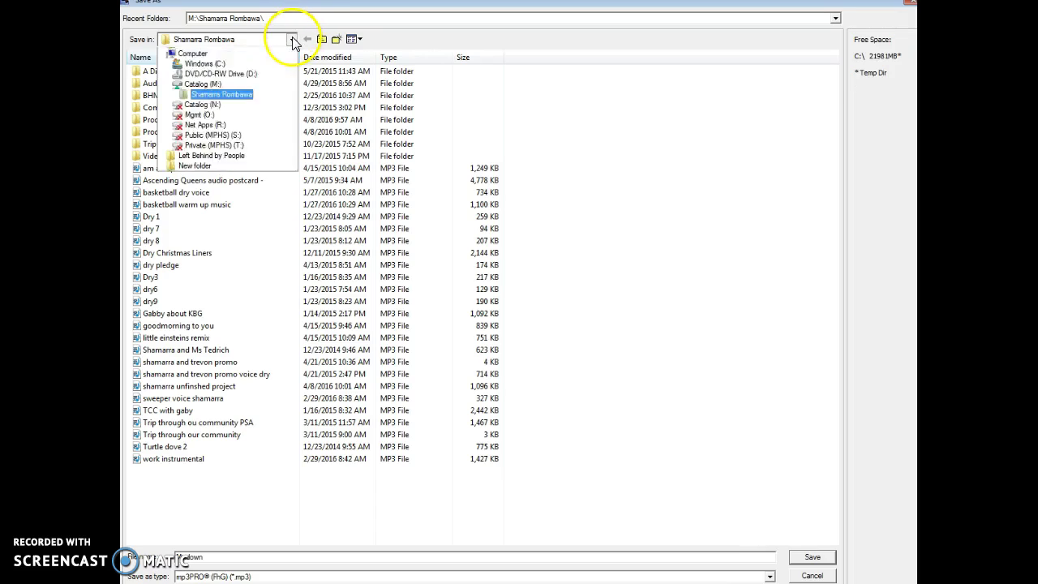
pyautogui.click(217, 124)
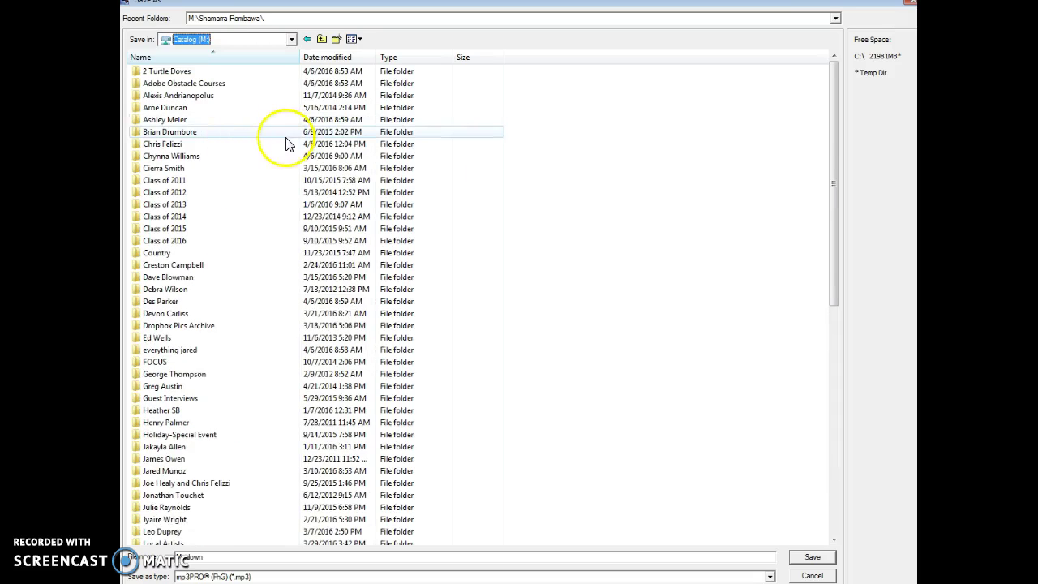
pyautogui.moveTo(835, 206); pyautogui.dragTo(830, 410)
pyautogui.doubleClick(203, 376)
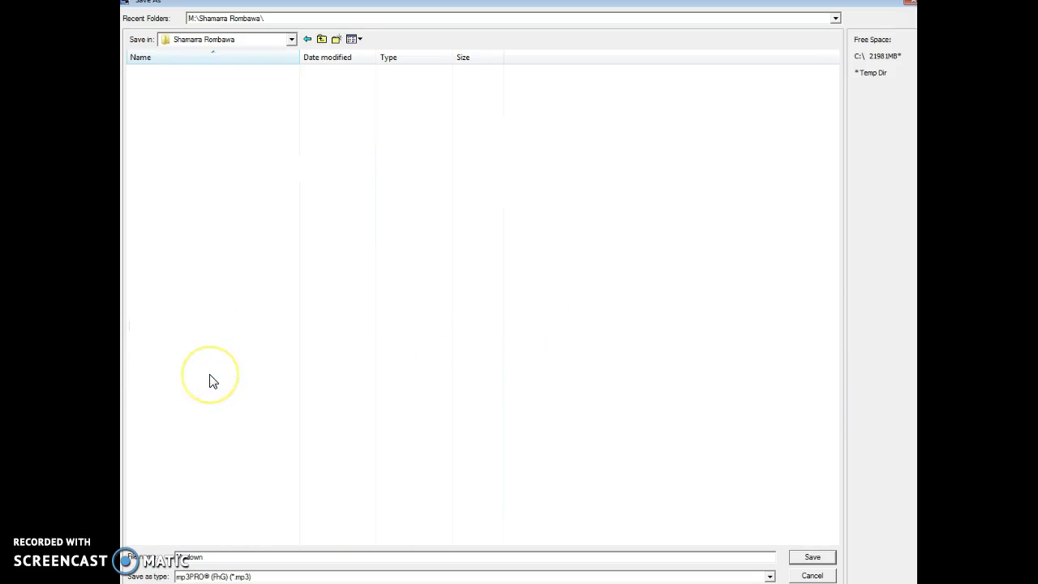
# - Create a new folder named 'Prod 2 Tuturials' in the save window and open it
pyautogui.rightClick(200, 479)
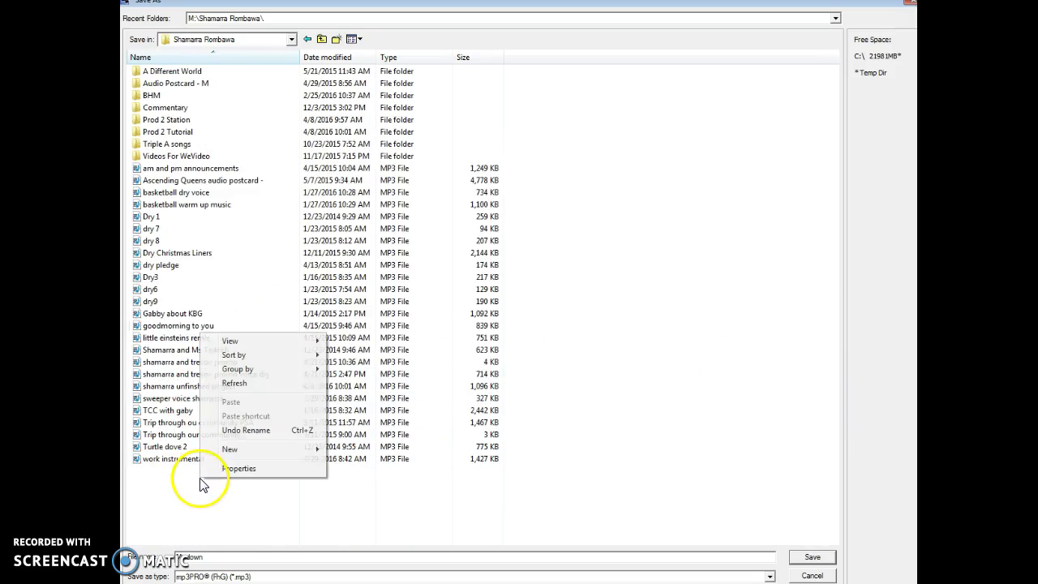
pyautogui.moveTo(256, 451)
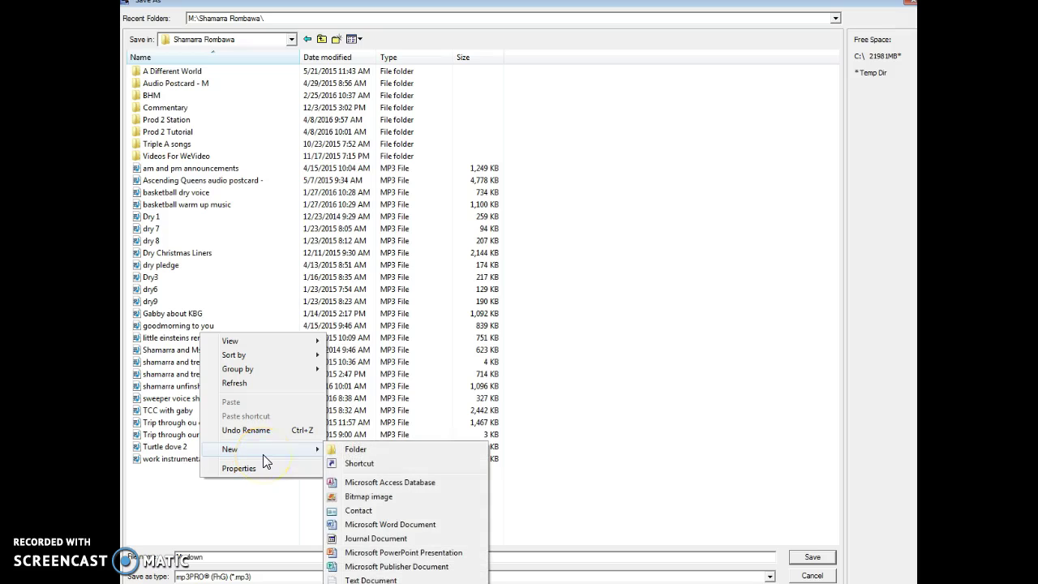
pyautogui.click(348, 449)
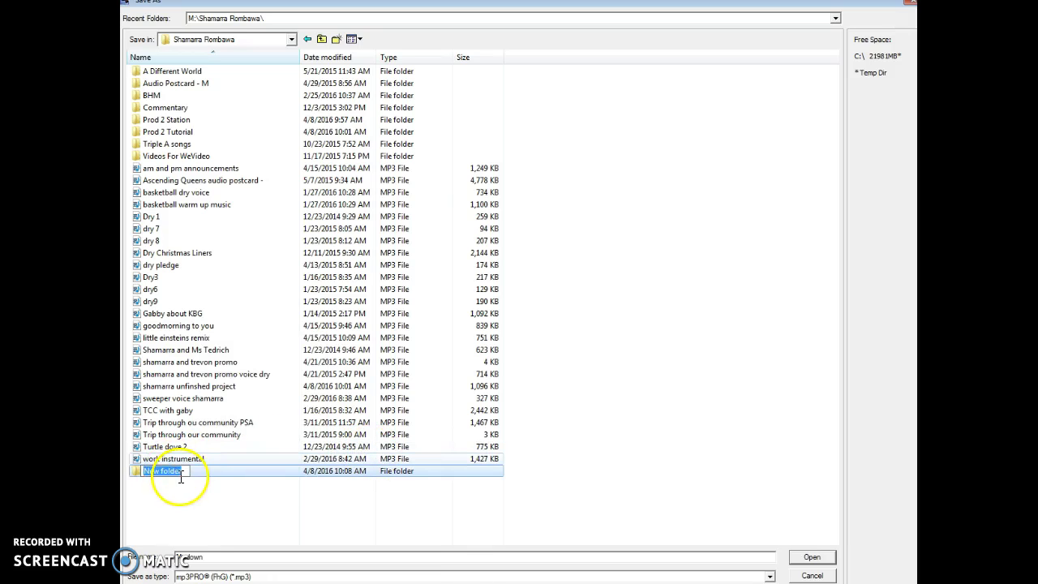
pyautogui.write('pro')
pyautogui.press('BackSpace')
pyautogui.press('BackSpace')
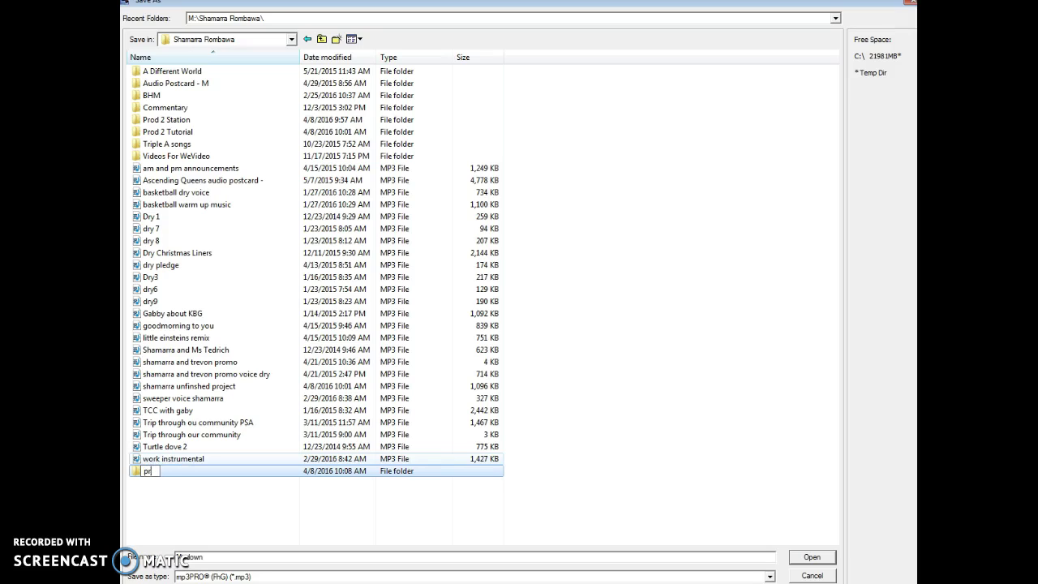
pyautogui.write('Prod 2 Tutuo')
pyautogui.press('BackSpace')
pyautogui.write('rials')
pyautogui.press('Return')
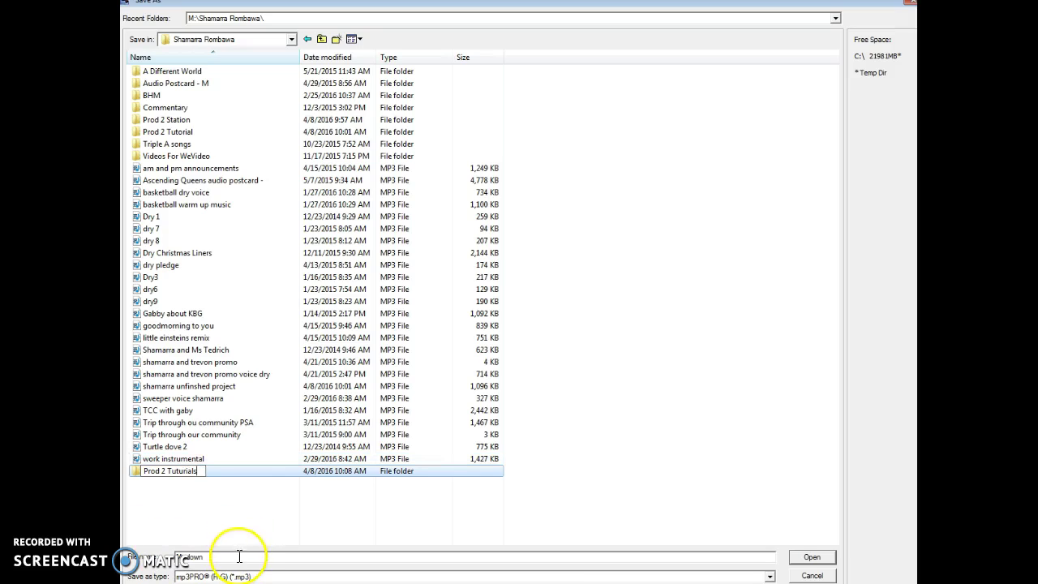
pyautogui.doubleClick(223, 471)
# - Replace the Mixdown file name with a new title ending in 'Unfinished Project'
pyautogui.moveTo(224, 558); pyautogui.dragTo(144, 556)
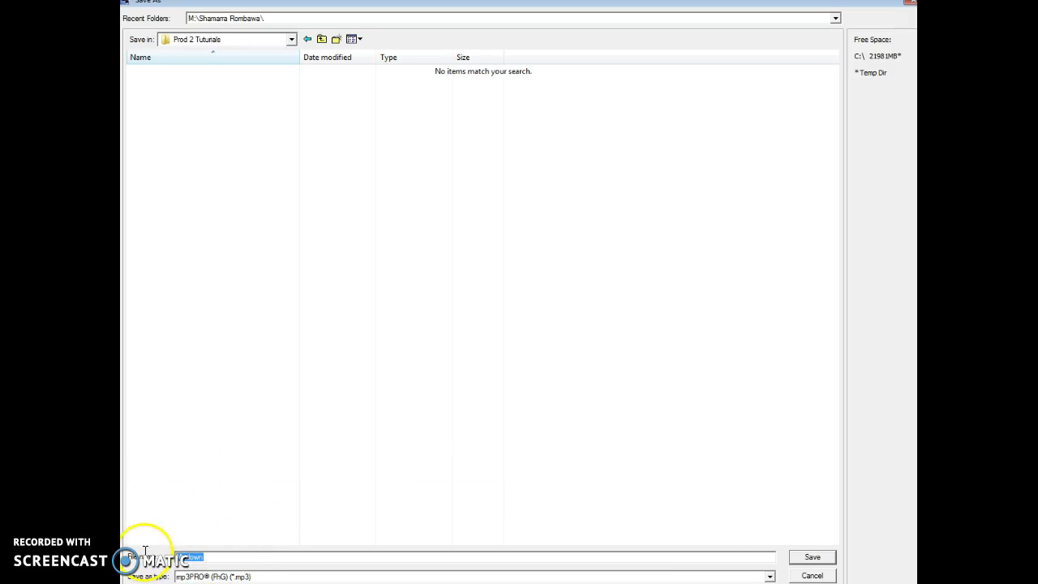
pyautogui.press('BackSpace')
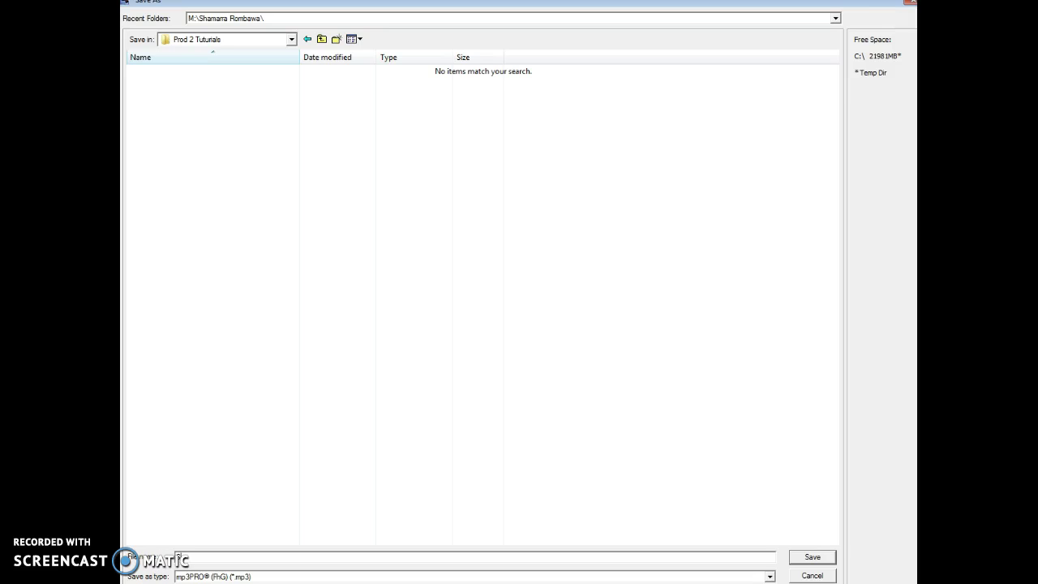
pyautogui.write('Songarras Unfishe')
pyautogui.press('BackSpace')
pyautogui.write('h')
pyautogui.press('BackSpace')
pyautogui.press('BackSpace')
pyautogui.press('BackSpace')
pyautogui.write('inished')
pyautogui.press('BackSpace')
pyautogui.press('BackSpace')
pyautogui.write('Project')
pyautogui.click(821, 560)
pyautogui.click(767, 574)
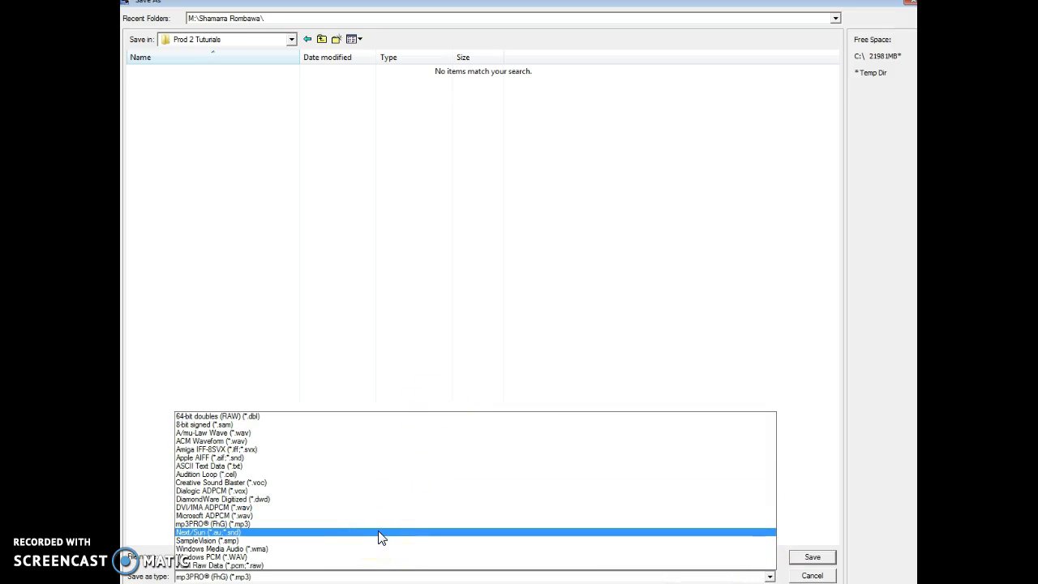
# - Save the Mixdown in mp3PRO format into the Prod 2 Tuturials folder
pyautogui.click(344, 525)
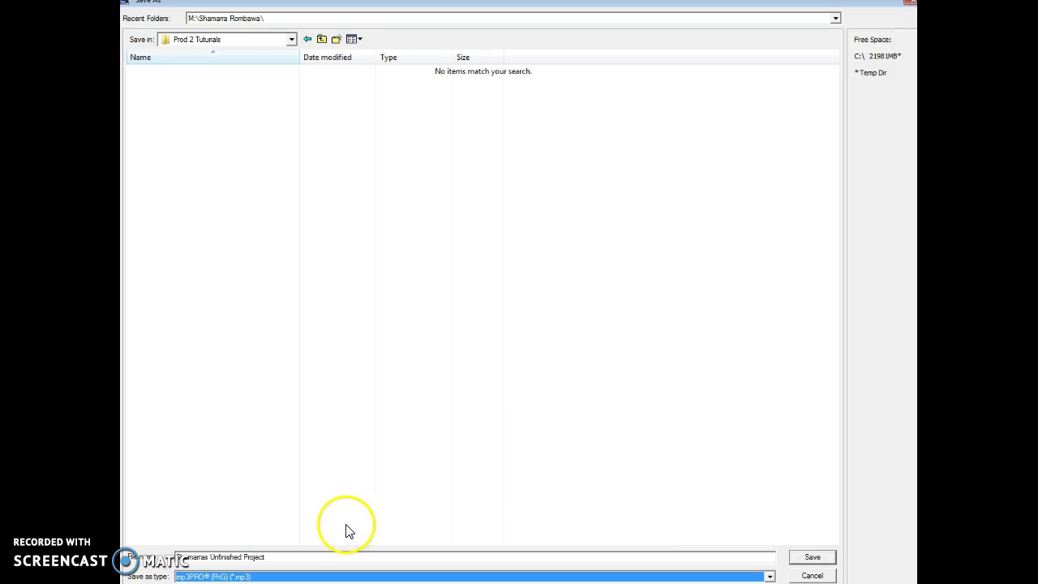
pyautogui.click(813, 558)
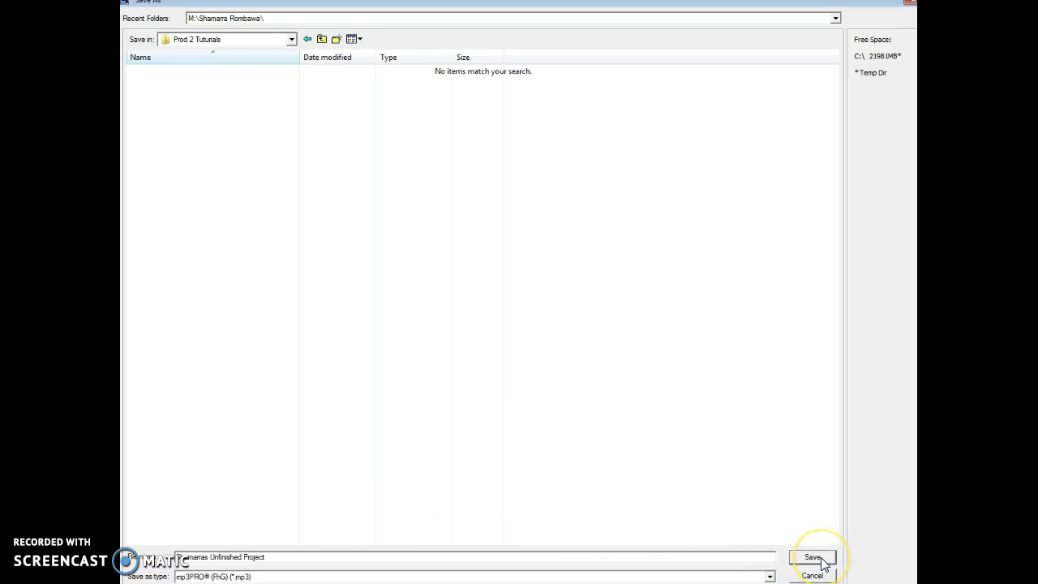